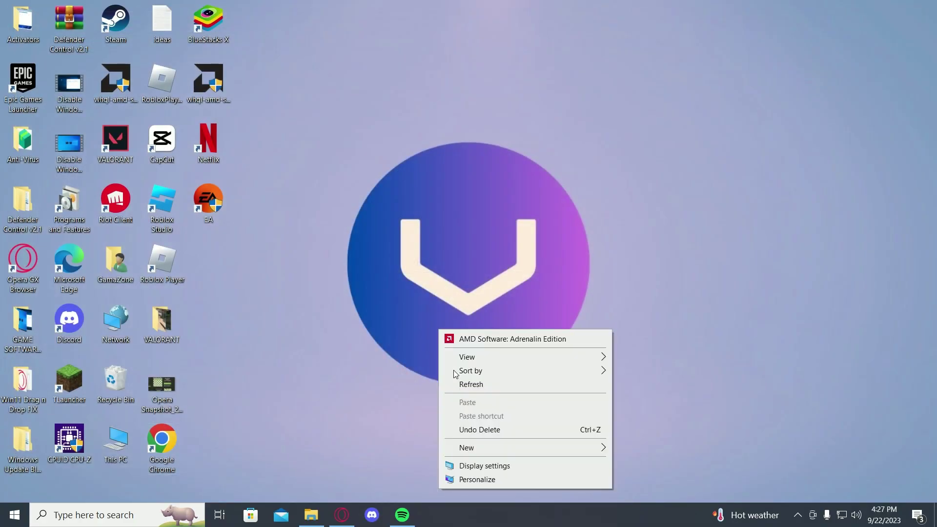
# Step: Refresh the Windows desktop from its right-click menu
pyautogui.click(471, 384)
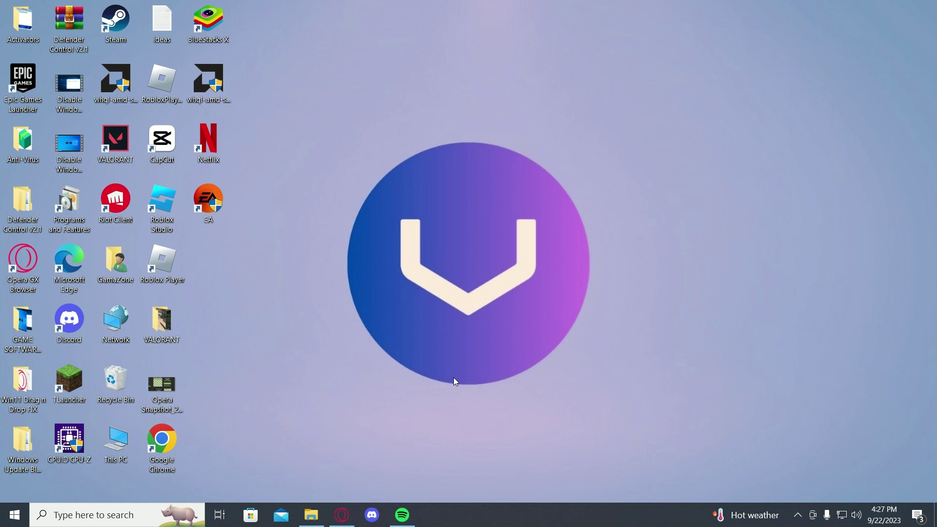
# Step: Launch Chrome, load roblox.com, and open My Transactions from the Robux menu
pyautogui.doubleClick(162, 440)
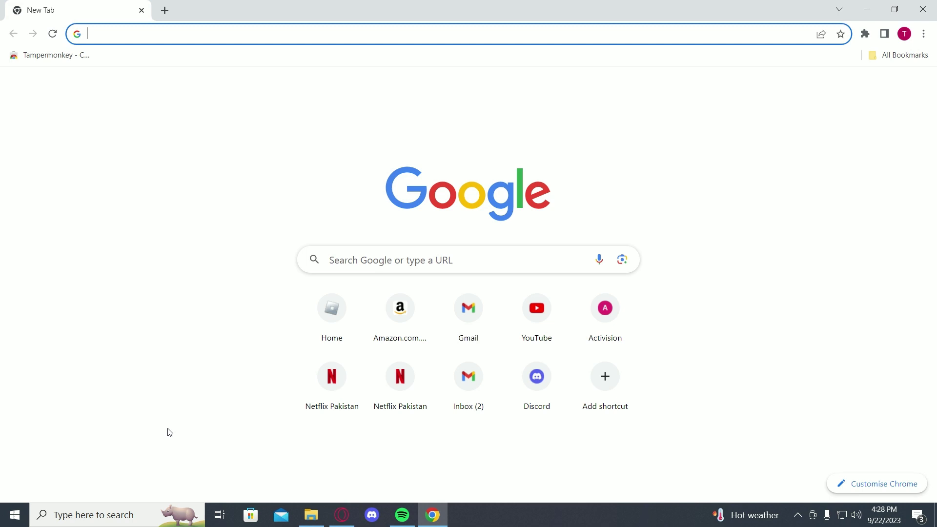
pyautogui.write('rob')
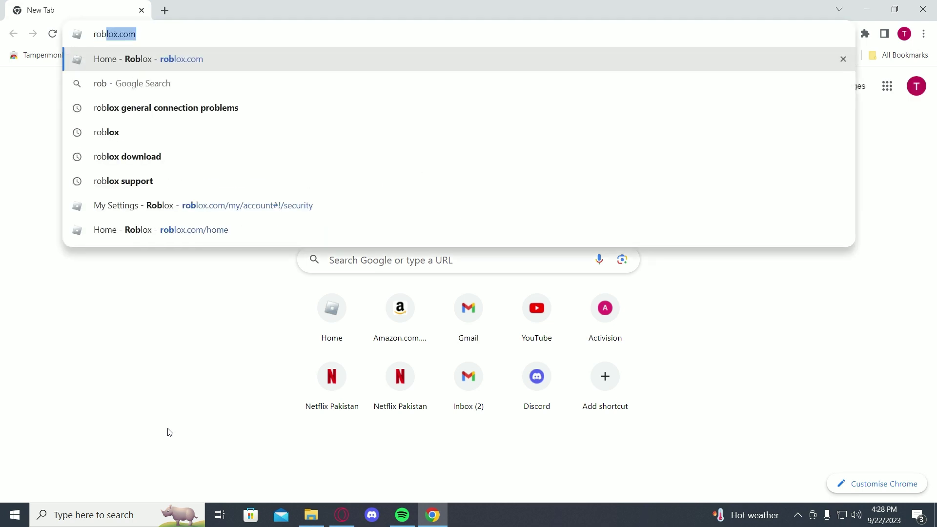
pyautogui.press('Return')
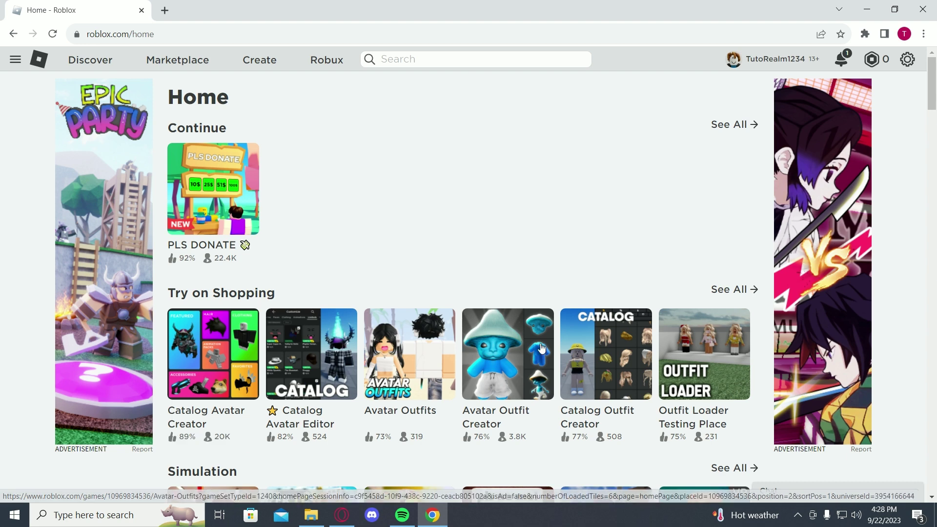
pyautogui.click(871, 61)
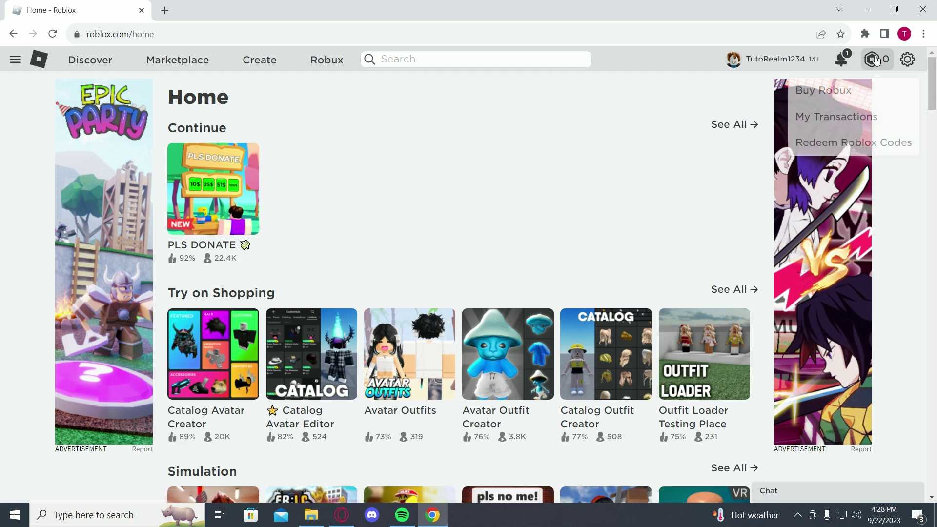
pyautogui.click(854, 120)
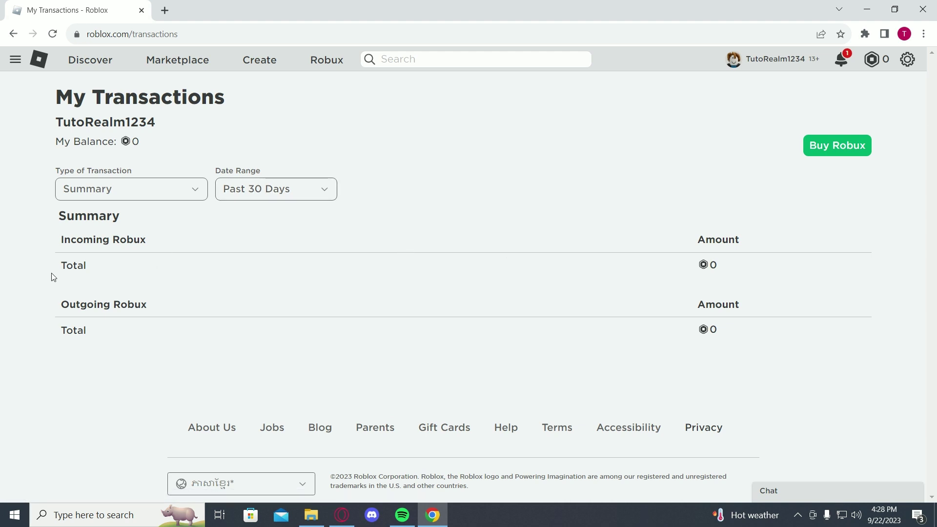
# Step: Highlight the Incoming Robux heading and its zero Total, clearing each highlight
pyautogui.moveTo(60, 240); pyautogui.dragTo(164, 247)
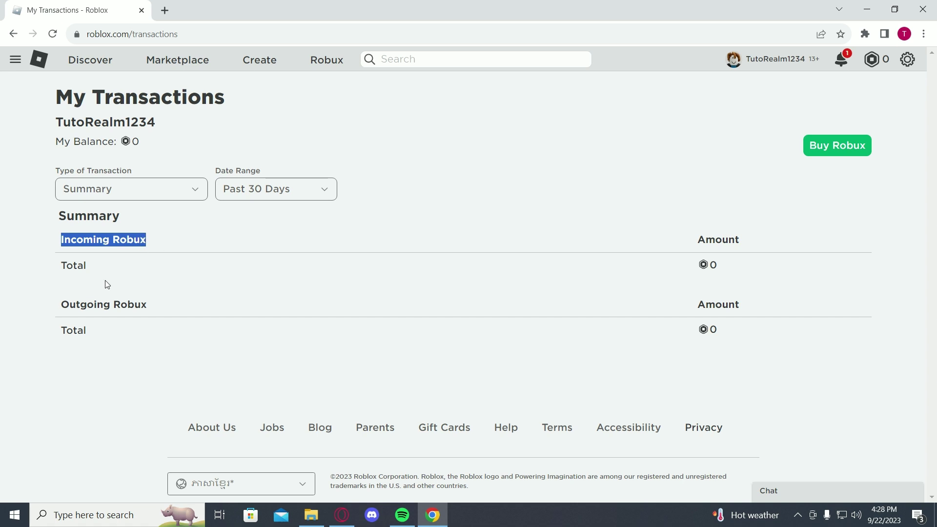
pyautogui.click(41, 291)
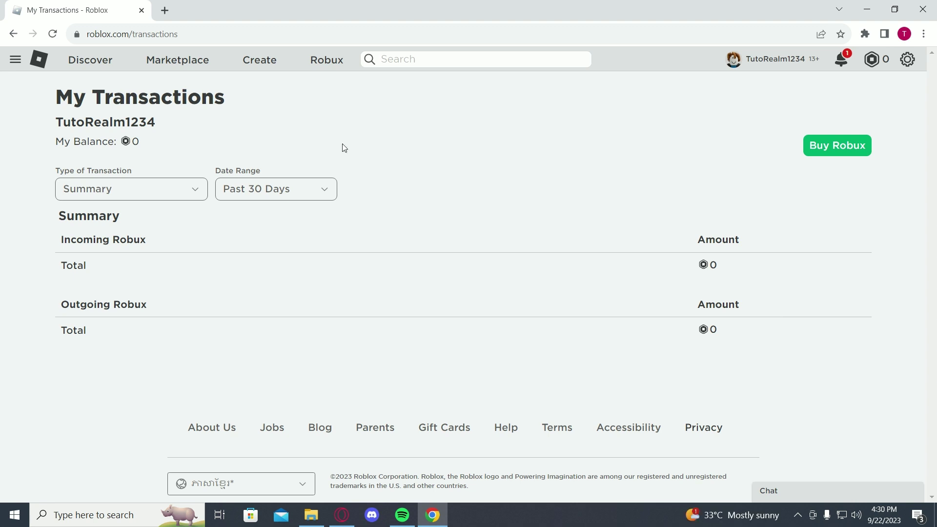
pyautogui.moveTo(60, 265); pyautogui.dragTo(76, 266)
pyautogui.click(156, 282)
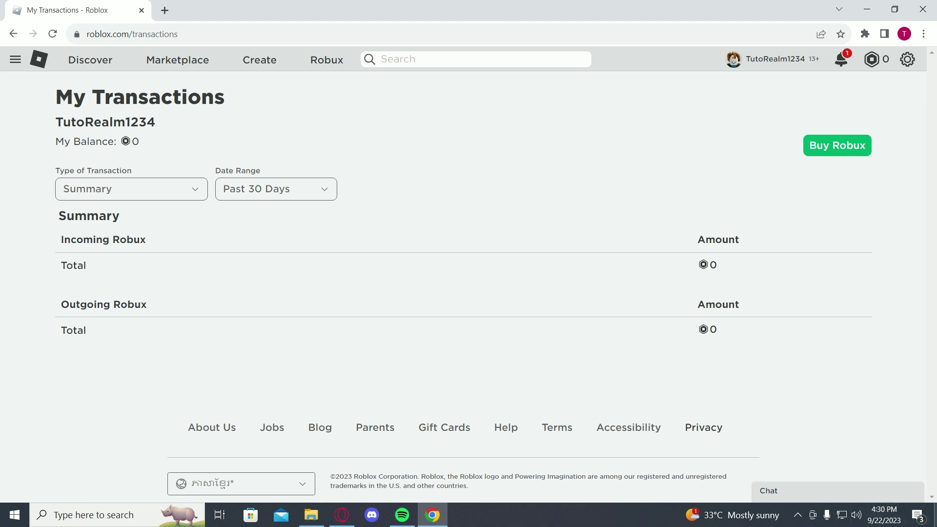